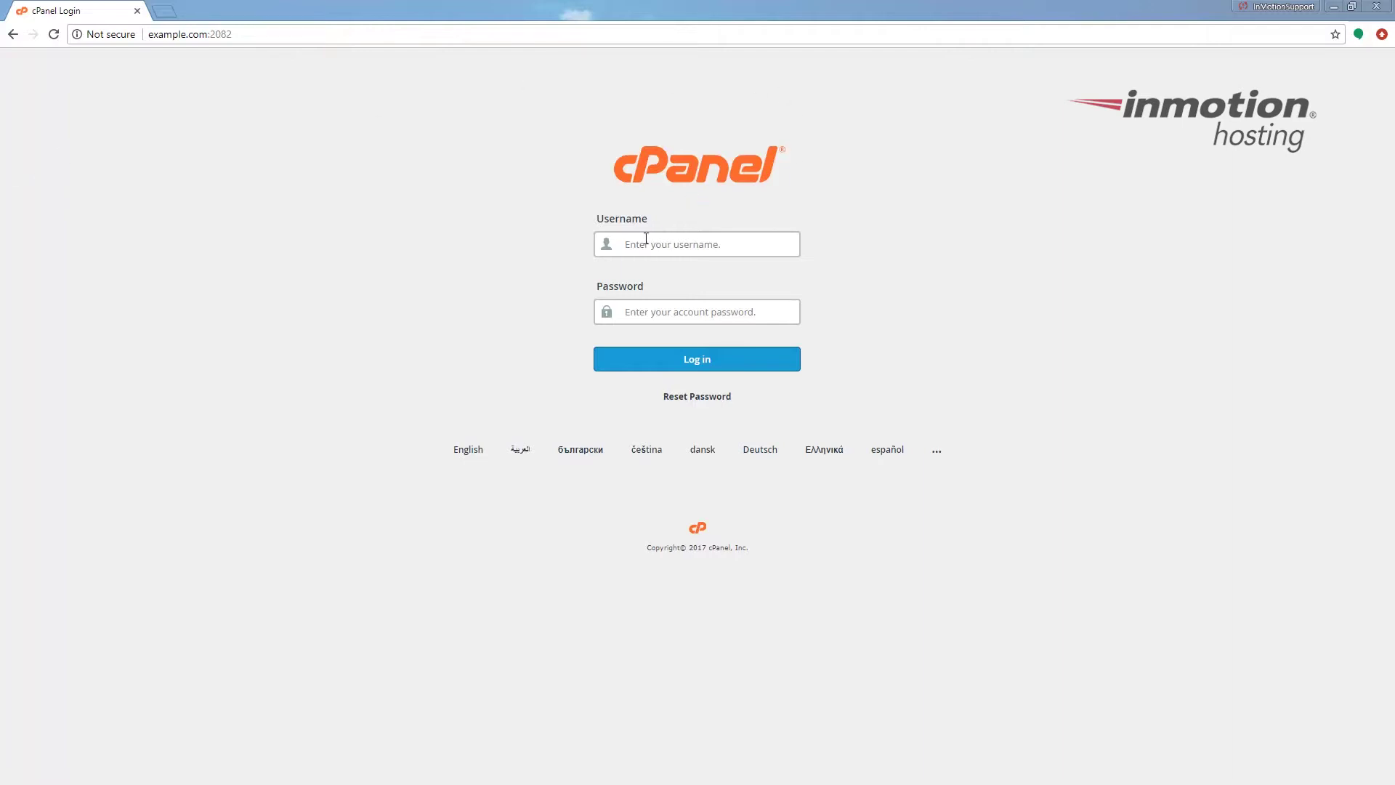
Log in to cPanel with the account username and password, then go to FTP Accounts
click(645, 242)
text(example)
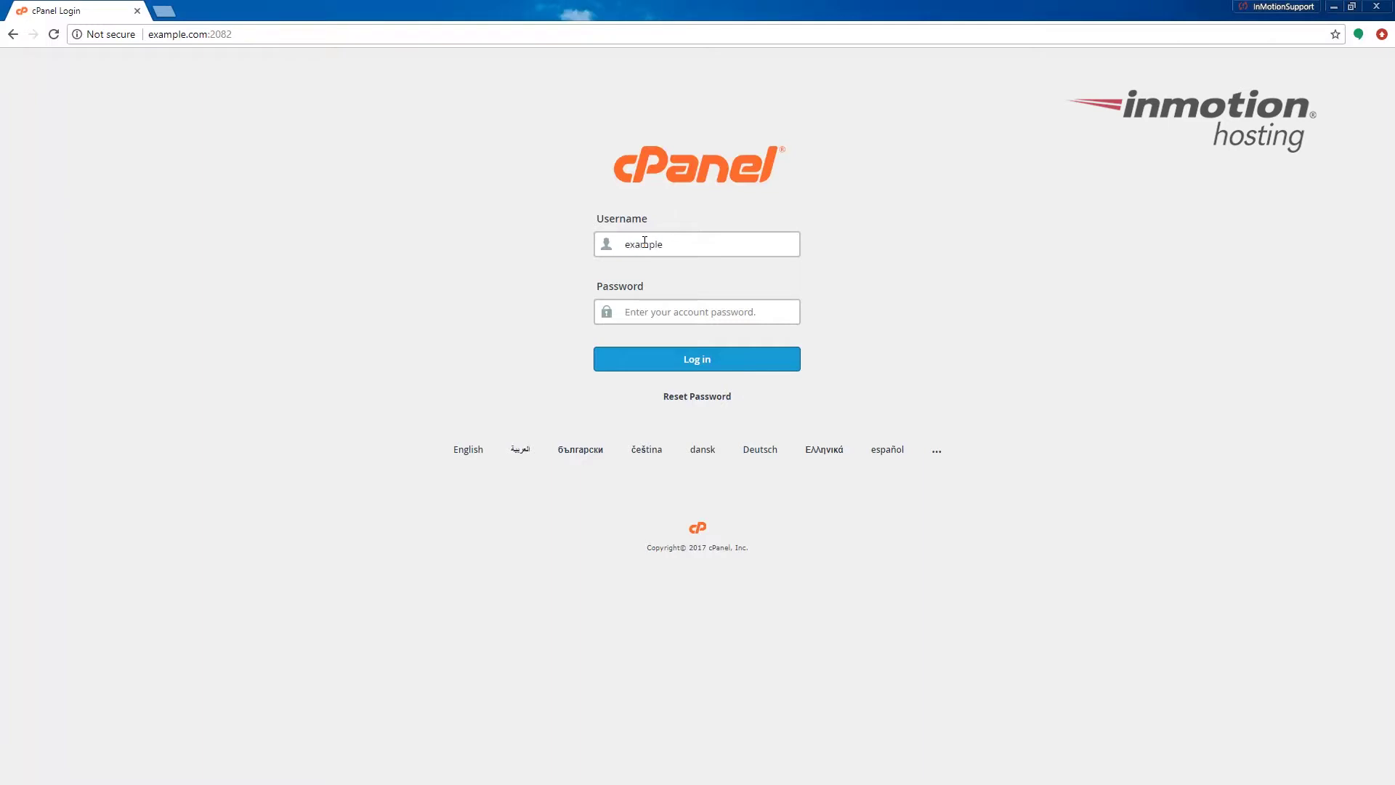
key(Tab)
text(••••••••••)
key(Return)
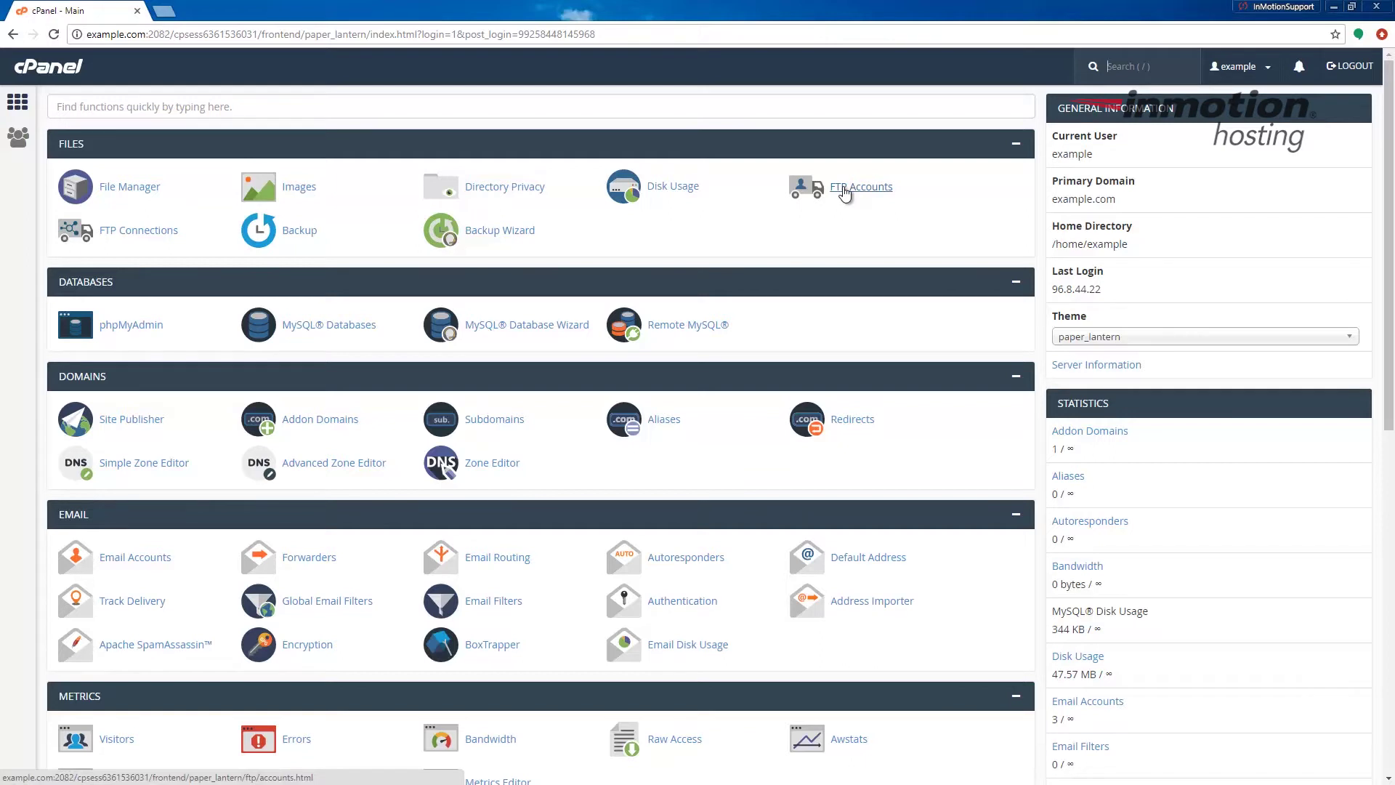
click(842, 188)
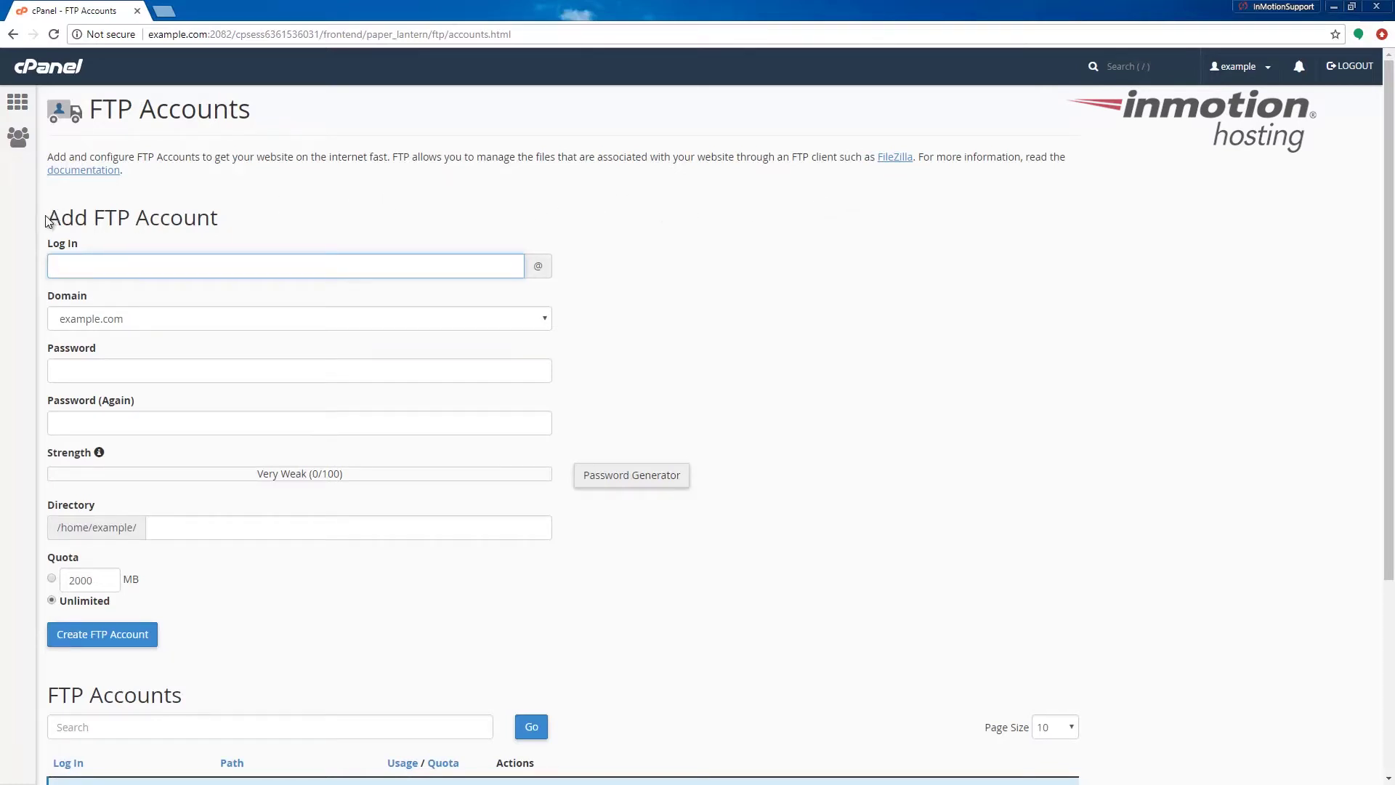
Enter 'test' as the login so the directory fills as example.com/test, then launch the Password Generator
drag(47, 218, 230, 229)
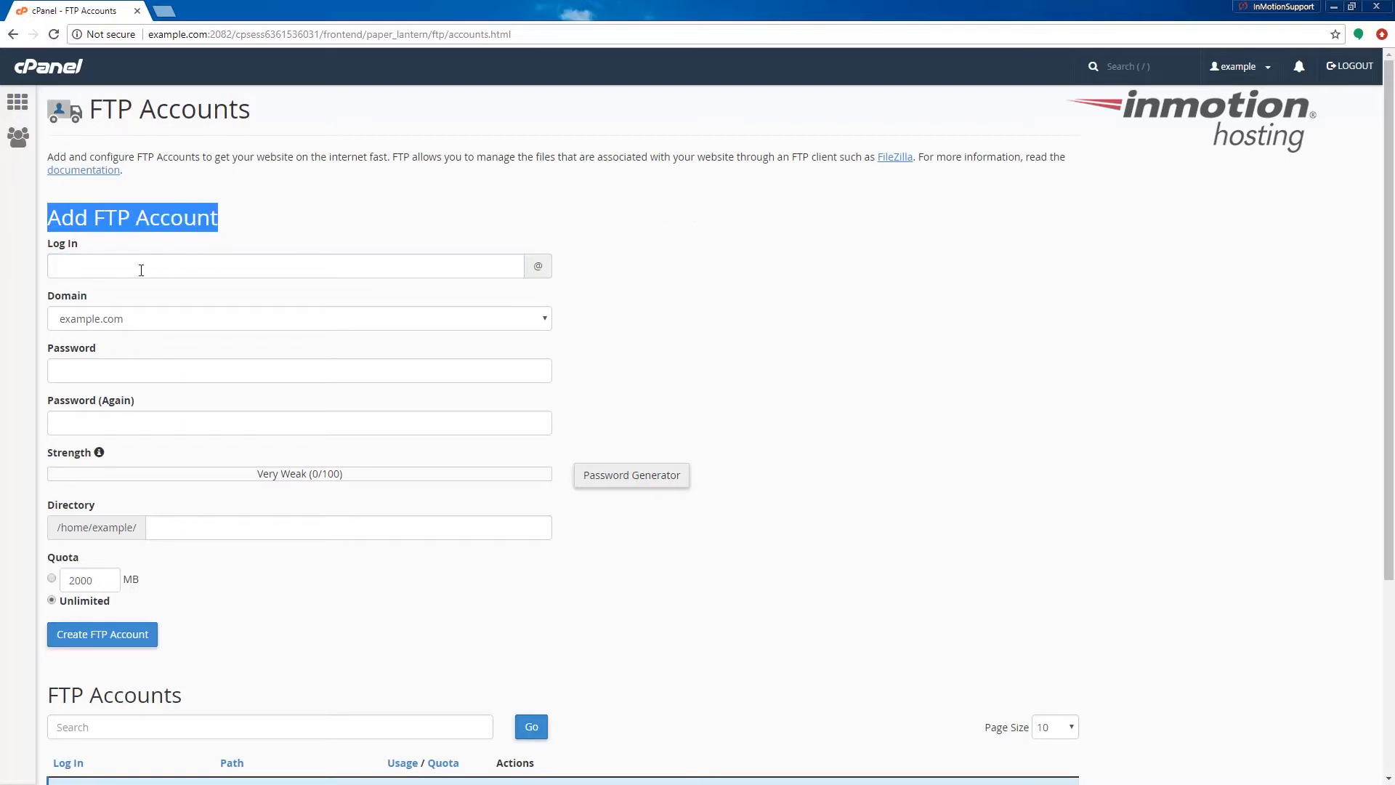
click(98, 270)
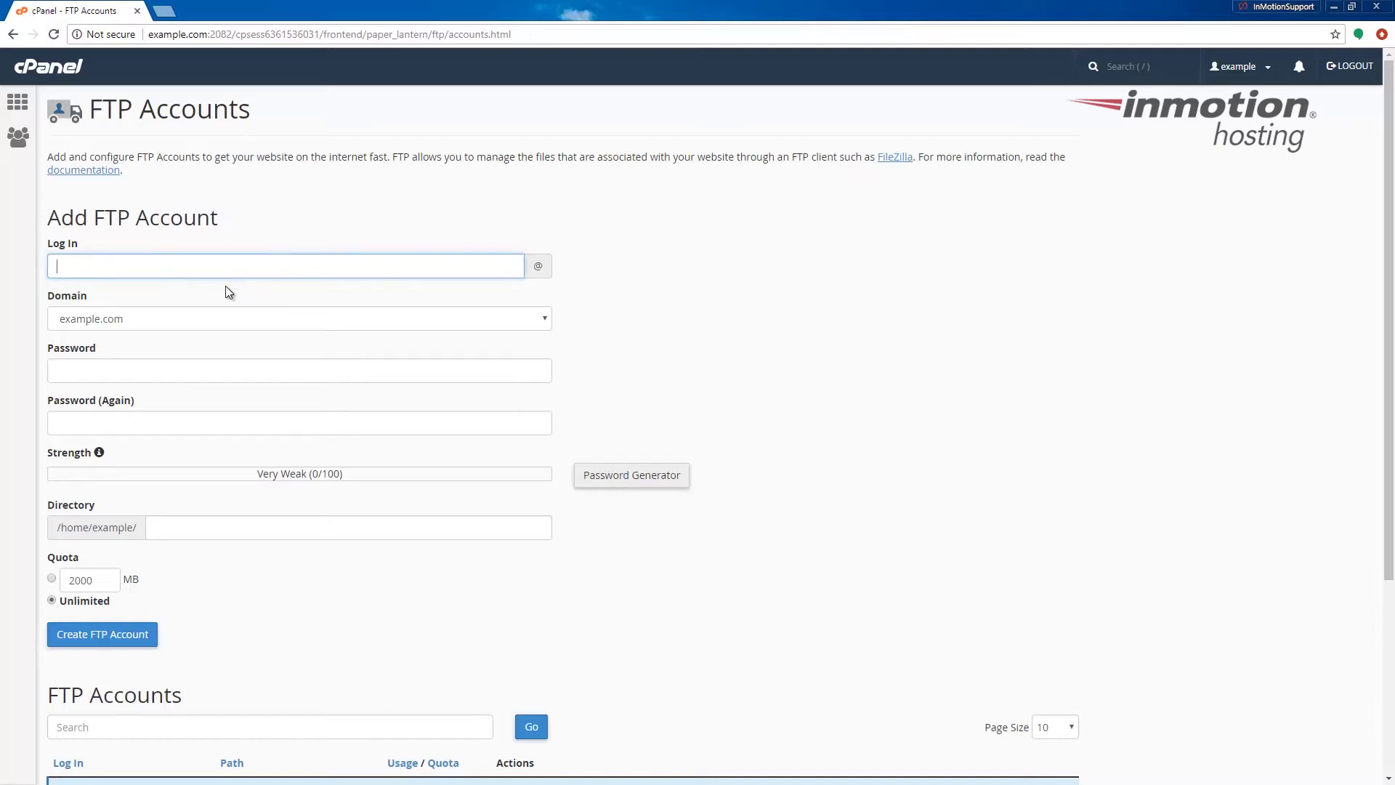
text(test)
click(627, 476)
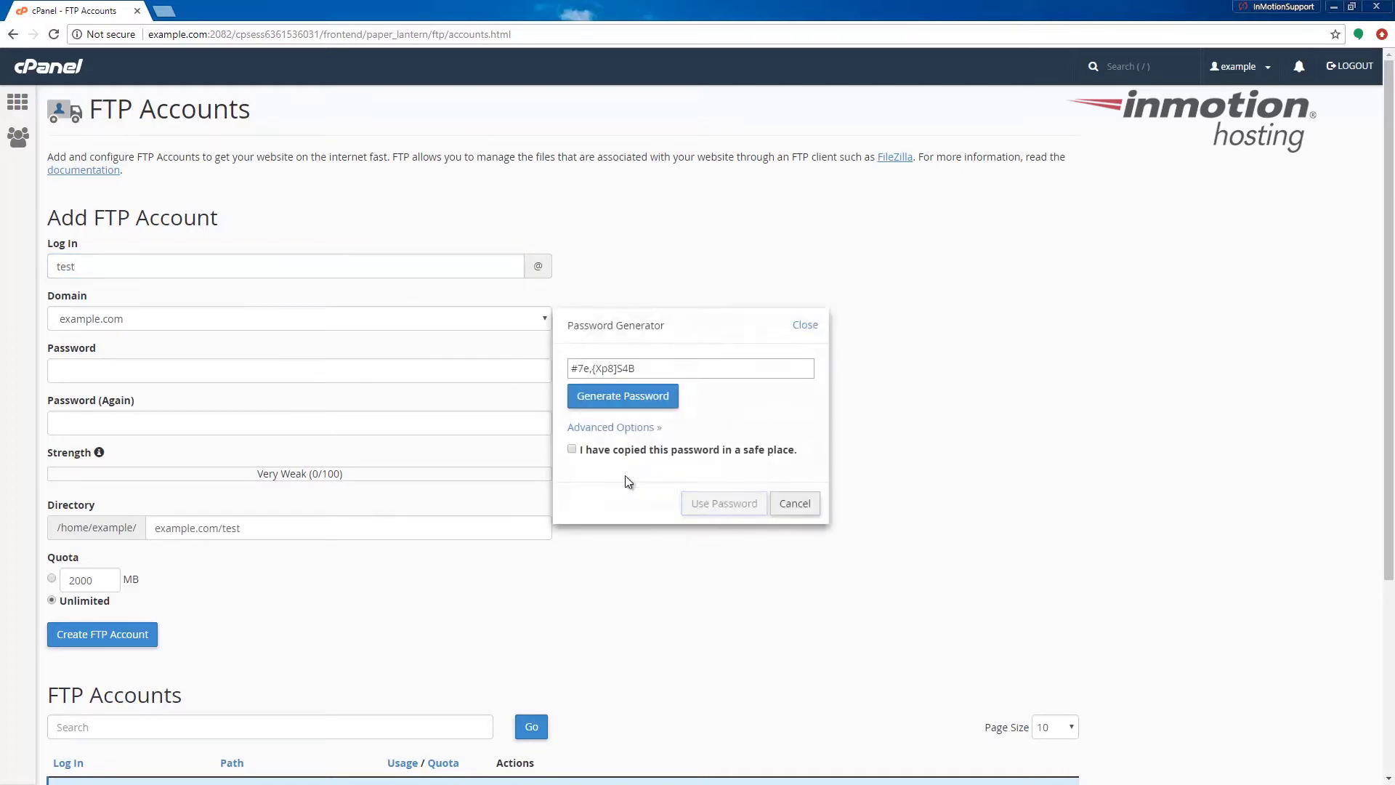
Generate a random password, copy it, confirm it was saved, and apply it to both fields
click(624, 402)
click(625, 402)
click(624, 402)
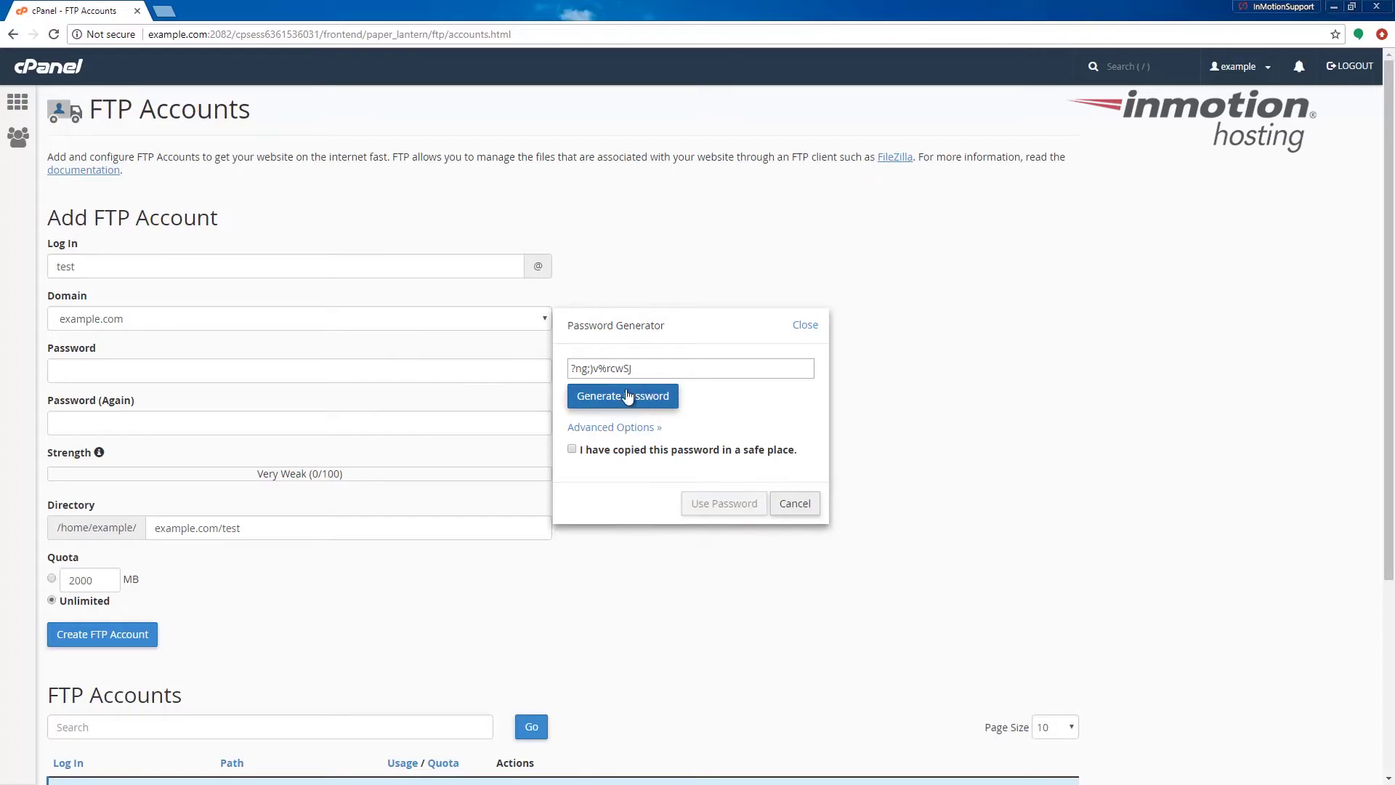
drag(632, 369, 560, 371)
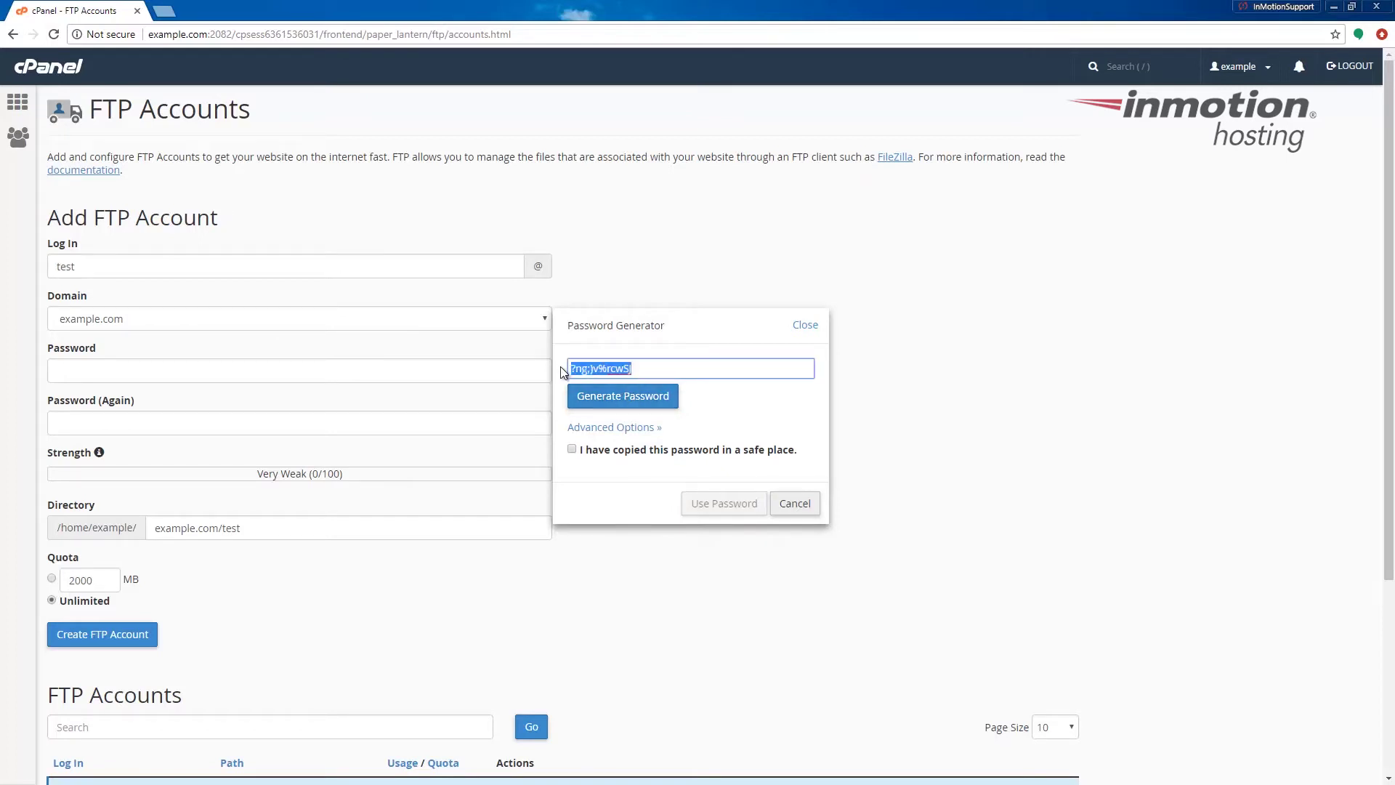
click(572, 450)
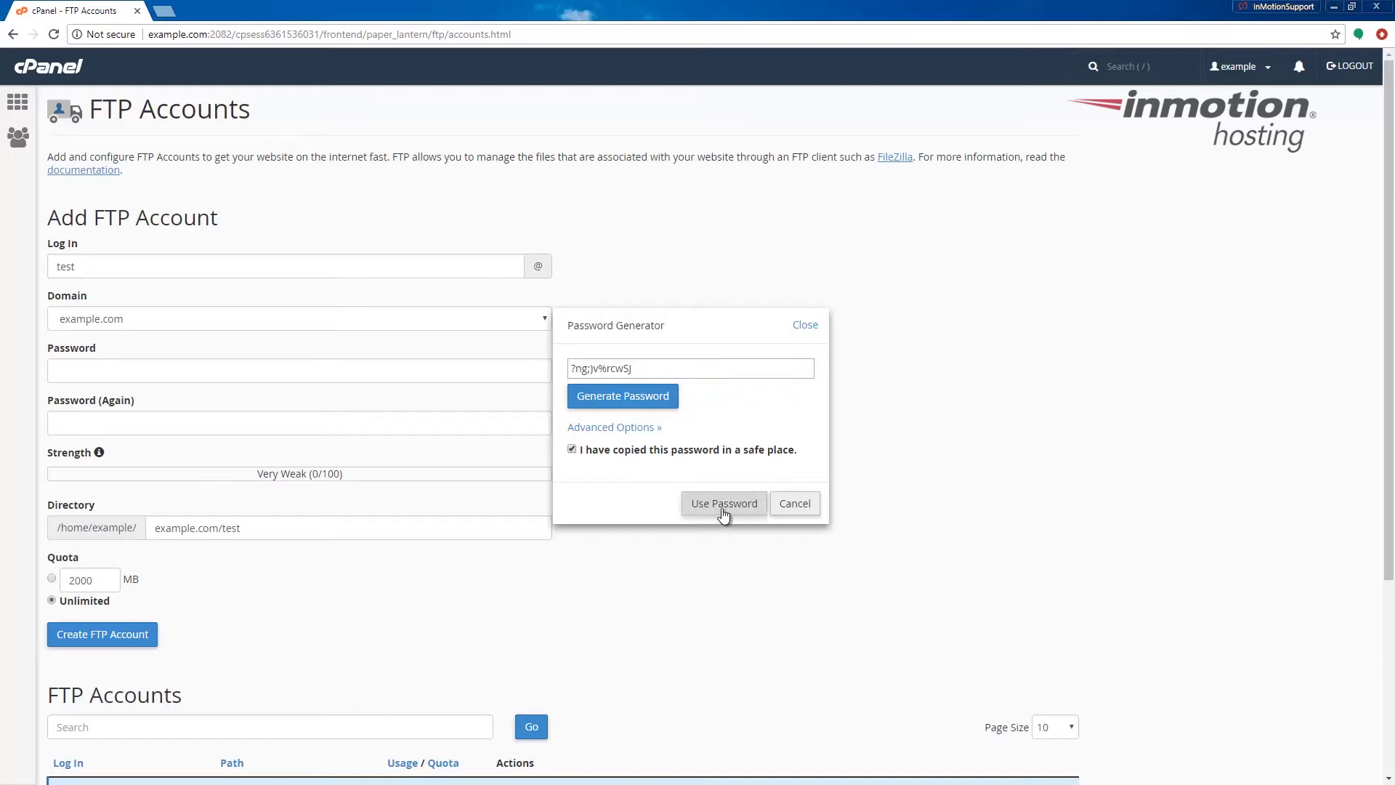
click(724, 503)
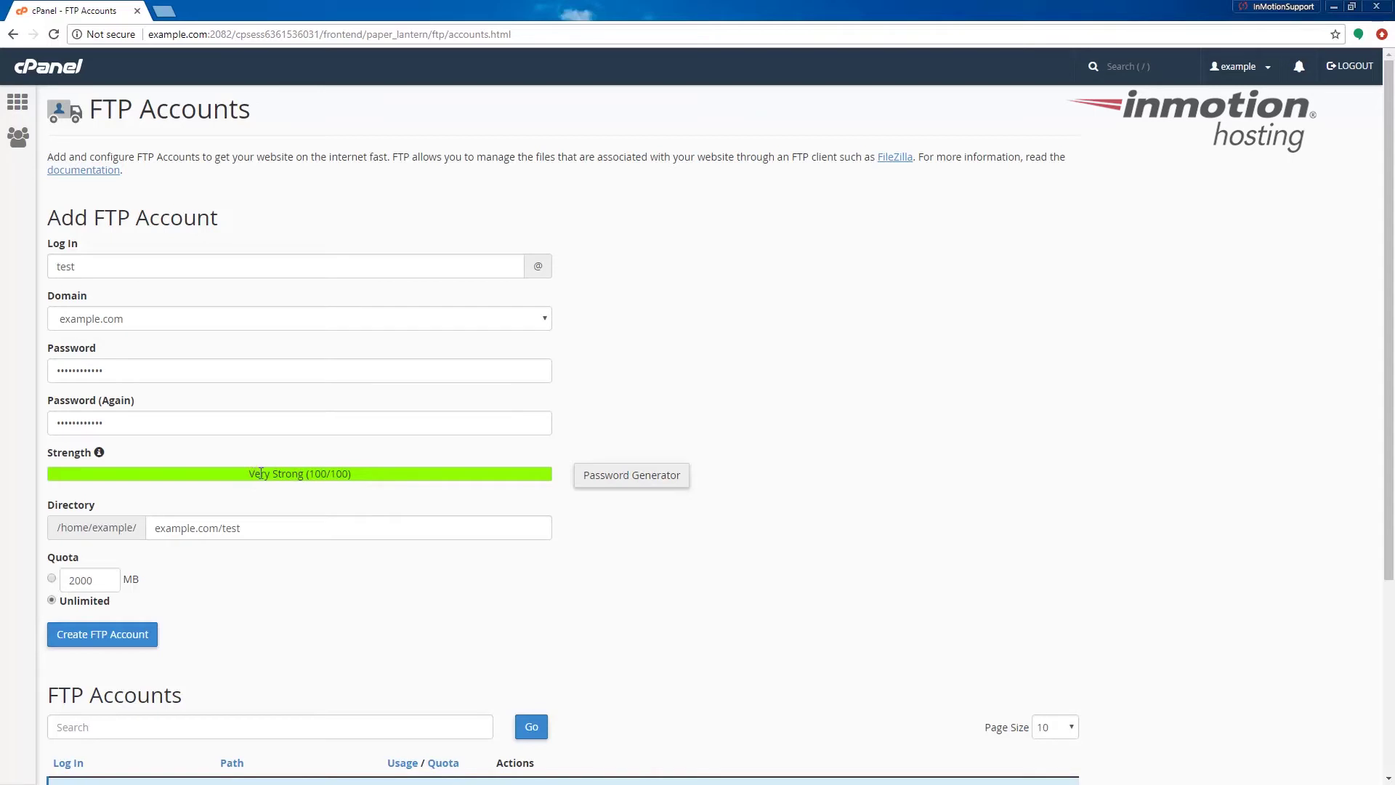
Delete 'example.com/test' from the Directory field so the account points at /home/example/
drag(248, 476, 354, 478)
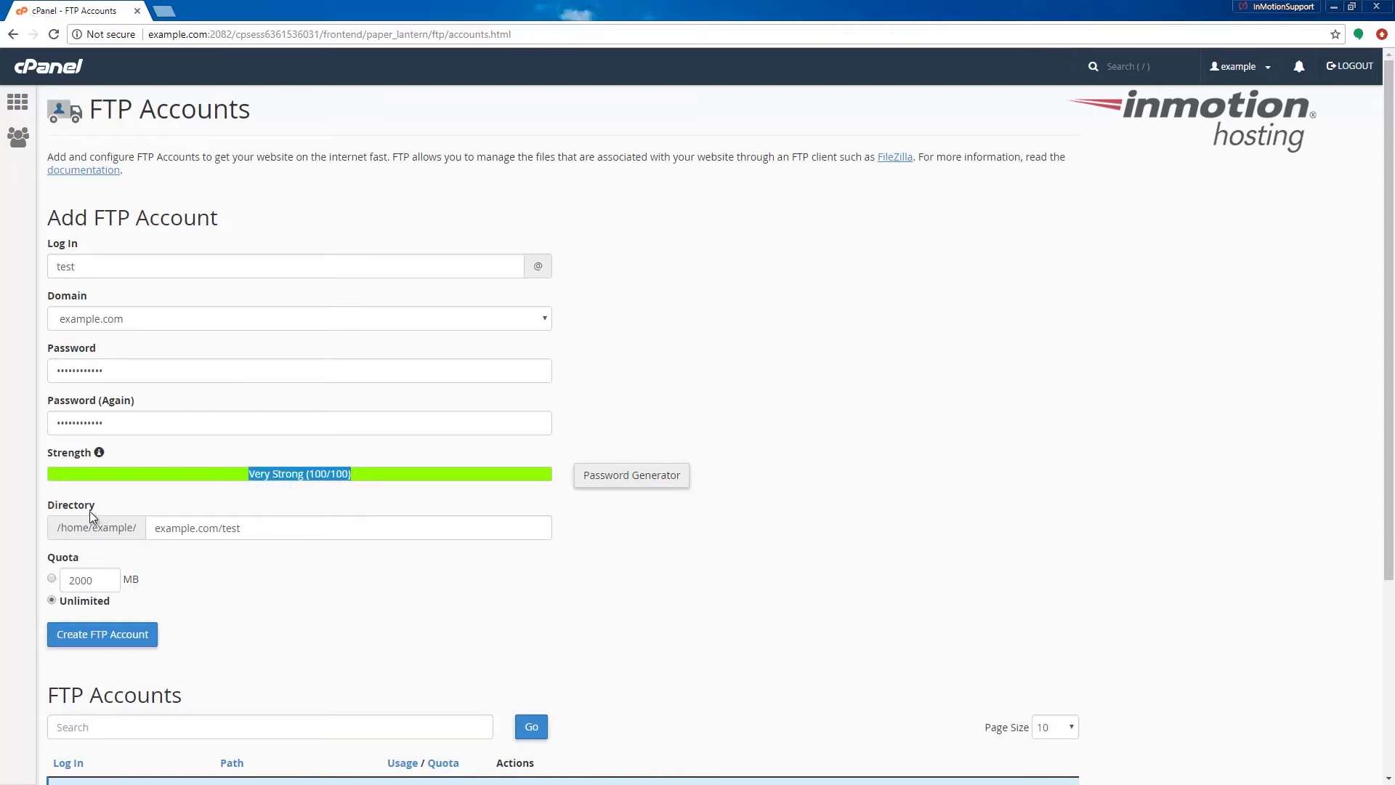
scroll(90, 512, down, 3)
click(250, 310)
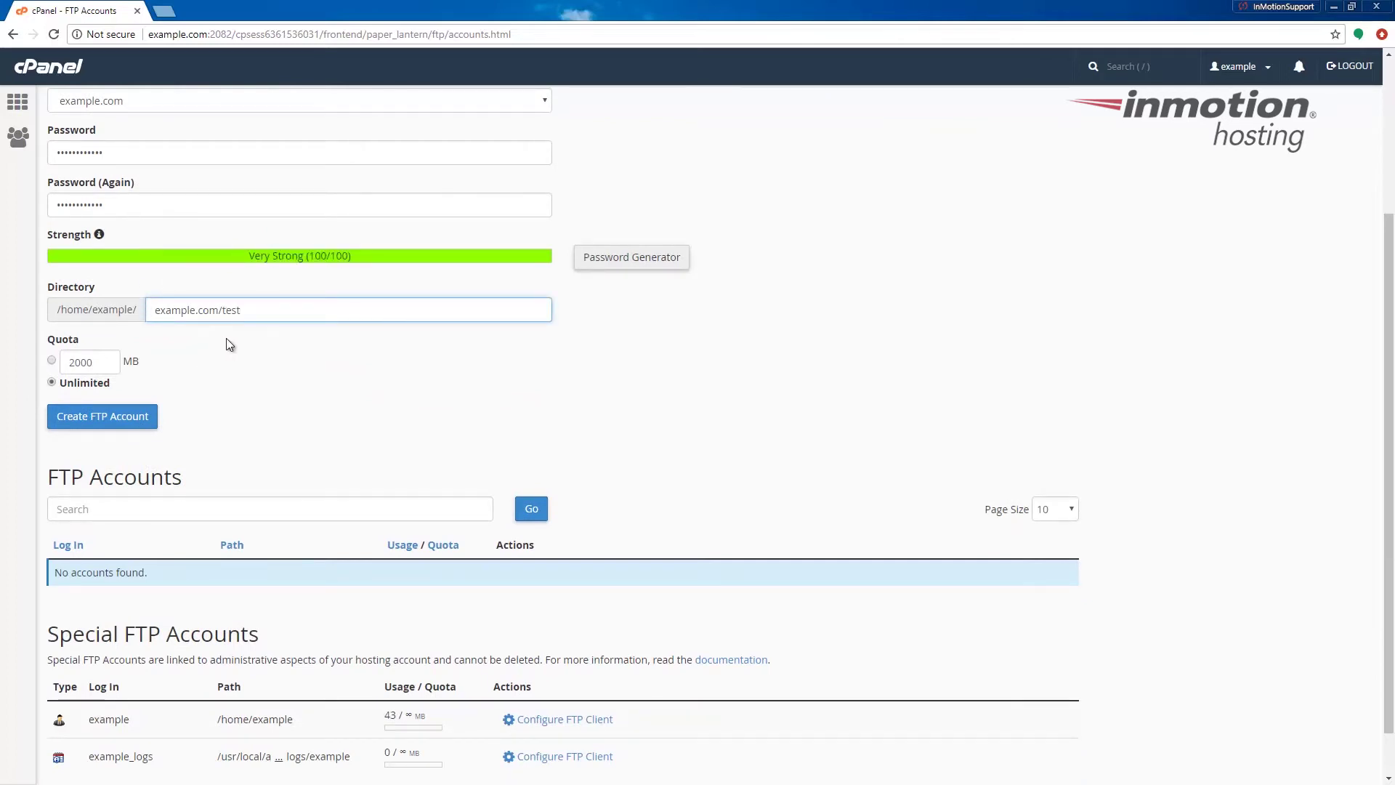
scroll(225, 338, up, 3)
drag(240, 538, 122, 538)
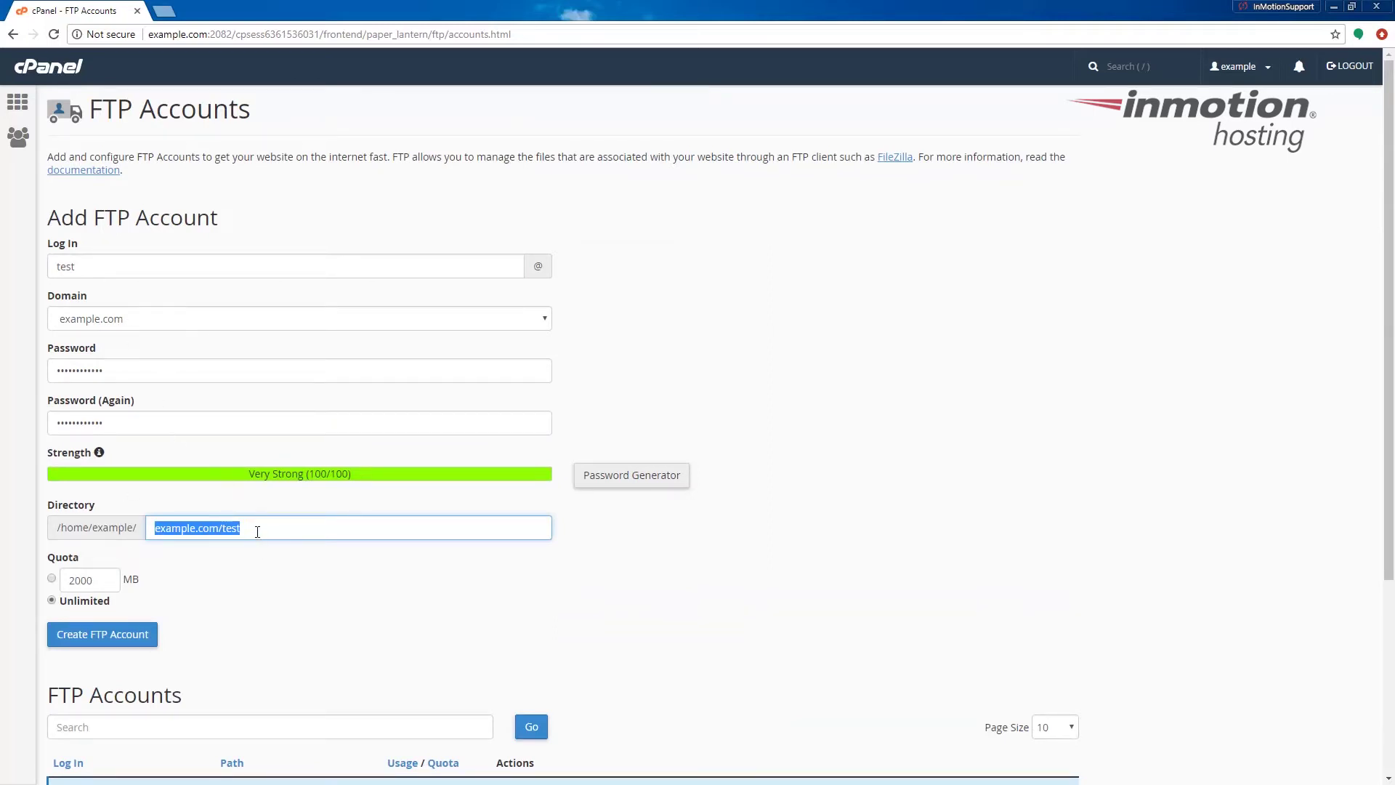
scroll(255, 532, down, 2)
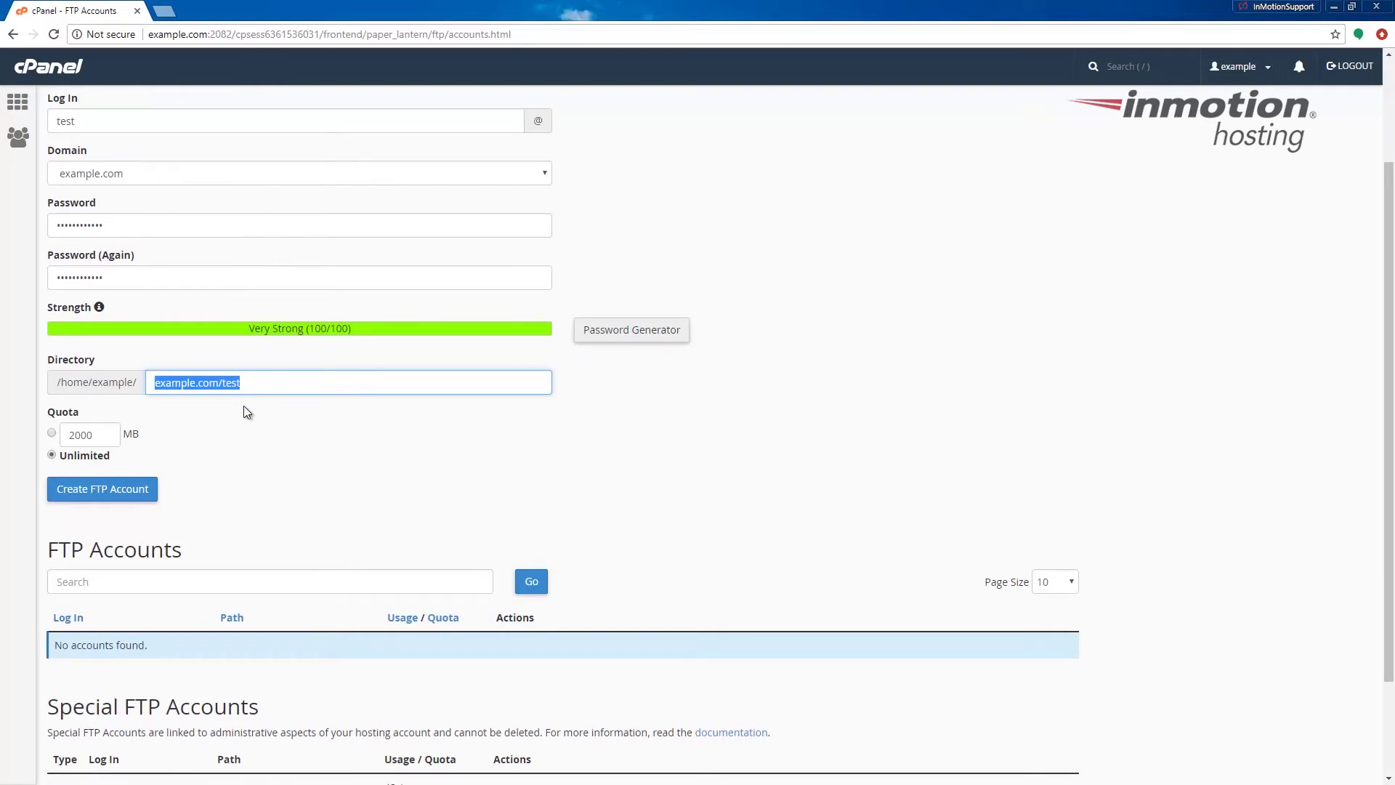
key(BackSpace)
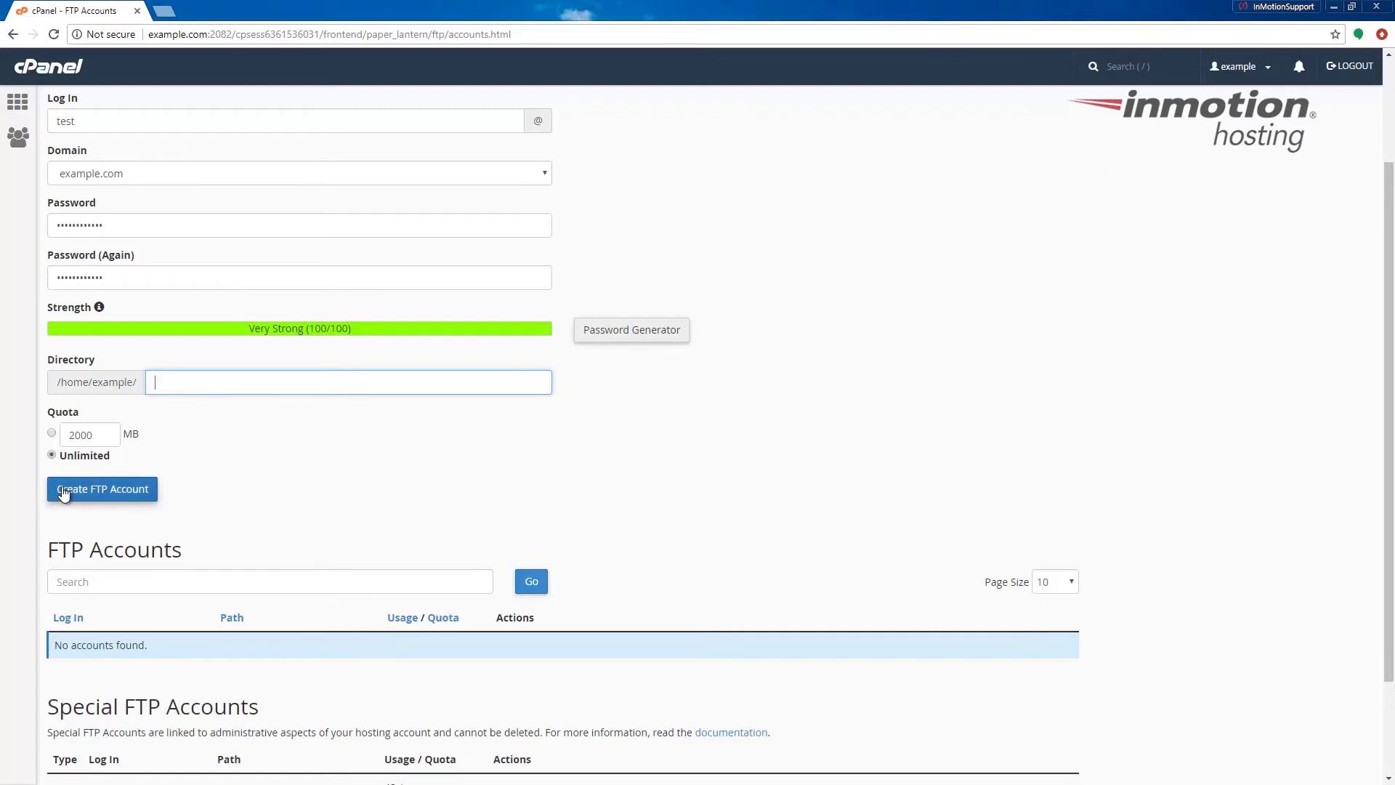
click(58, 489)
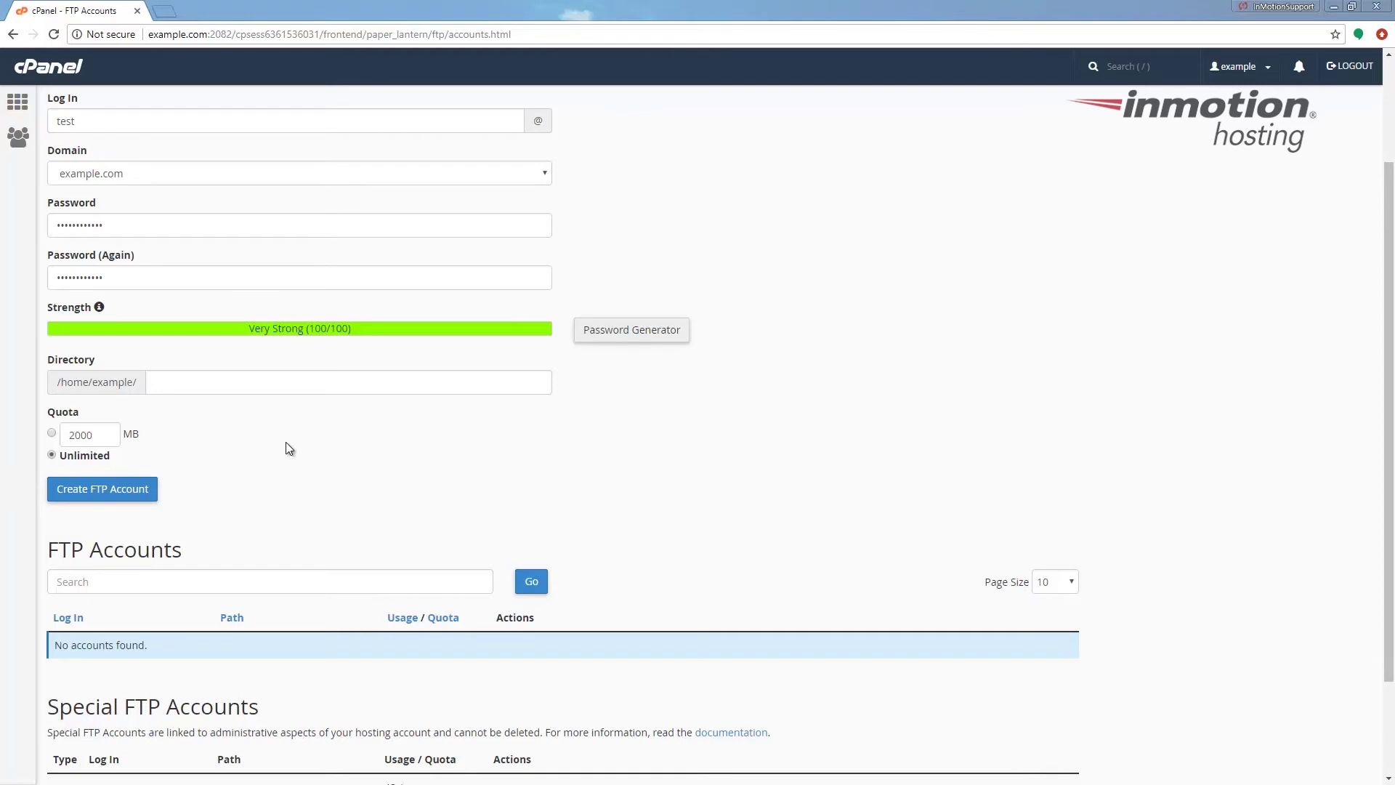
Try a 2000 MB quota, then switch the quota back to Unlimited
click(52, 434)
double_click(86, 436)
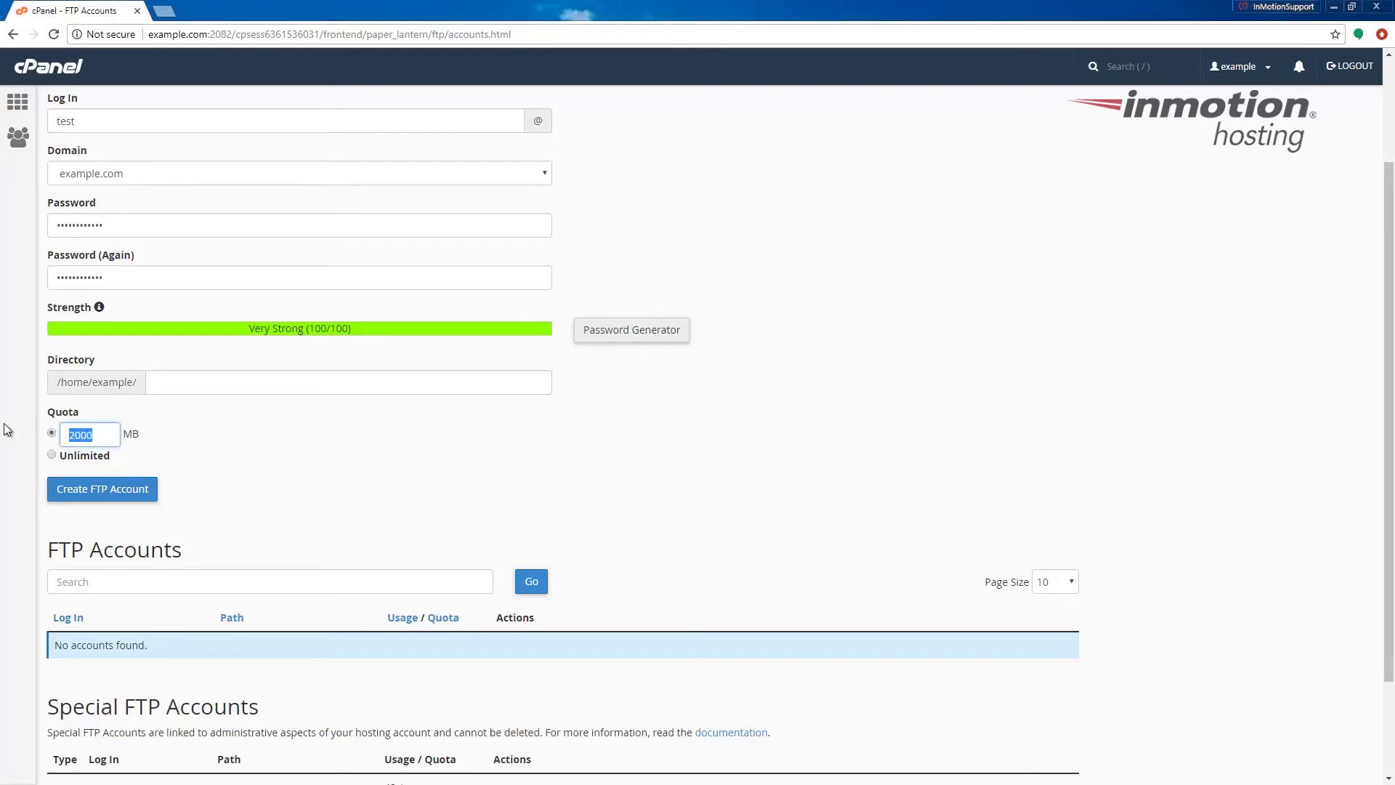
click(52, 455)
click(129, 494)
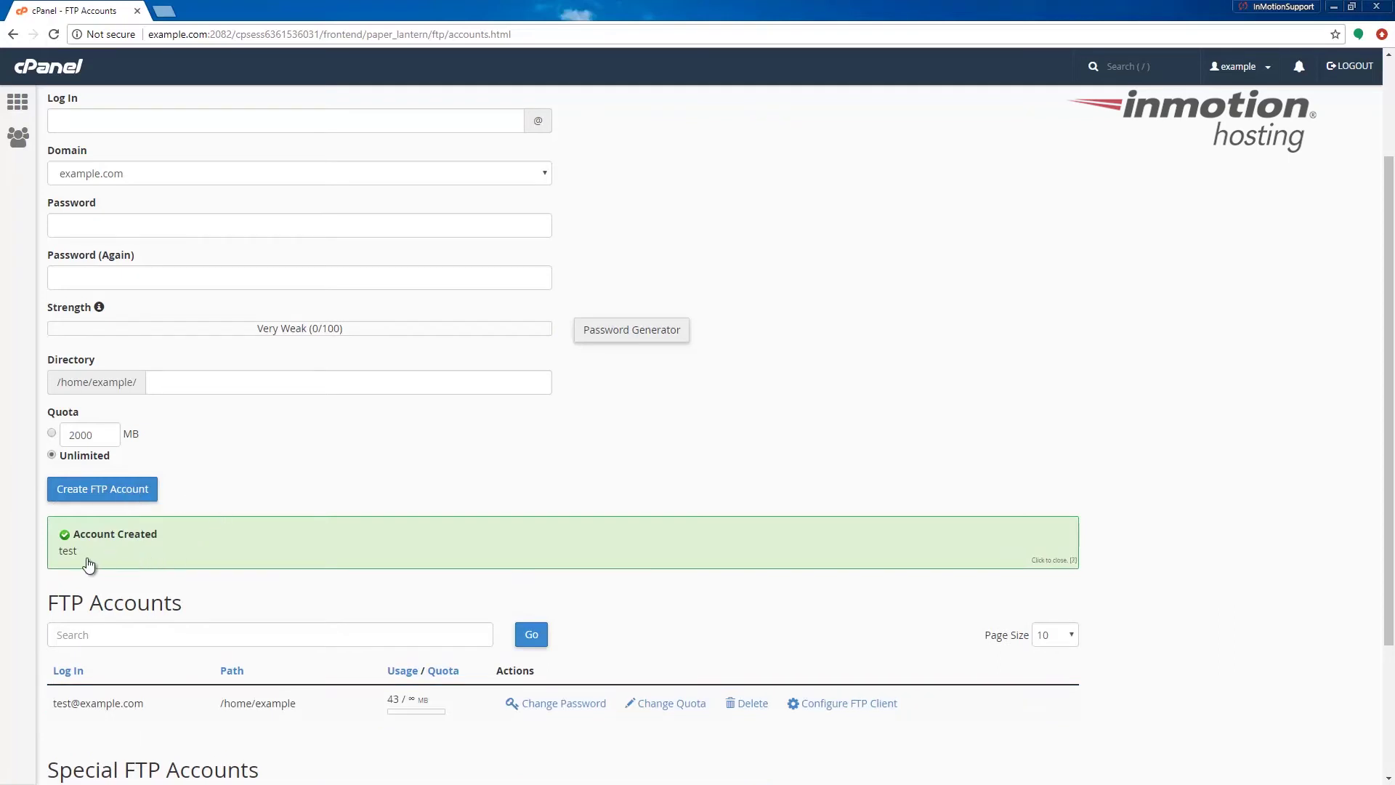
drag(78, 554, 65, 539)
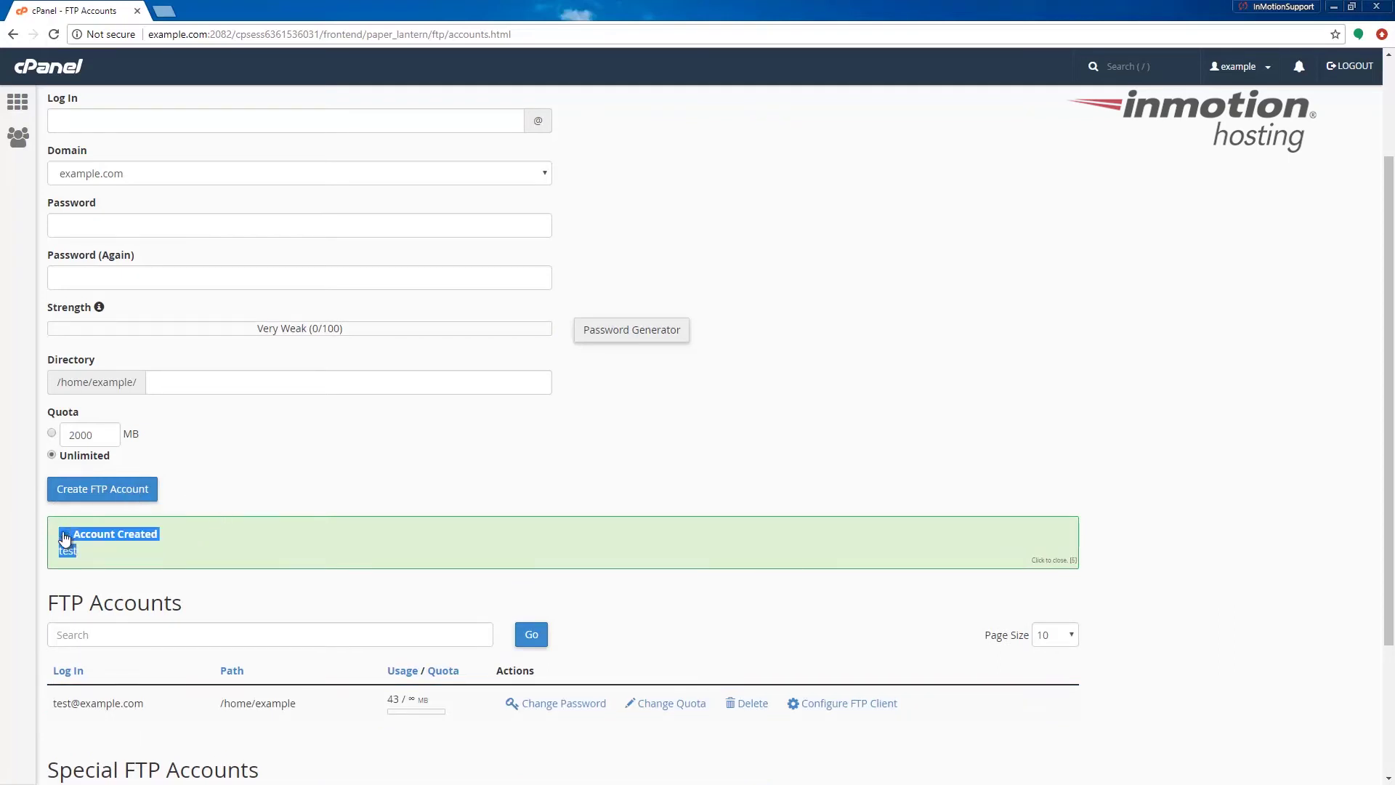
click(64, 539)
scroll(276, 483, down, 3)
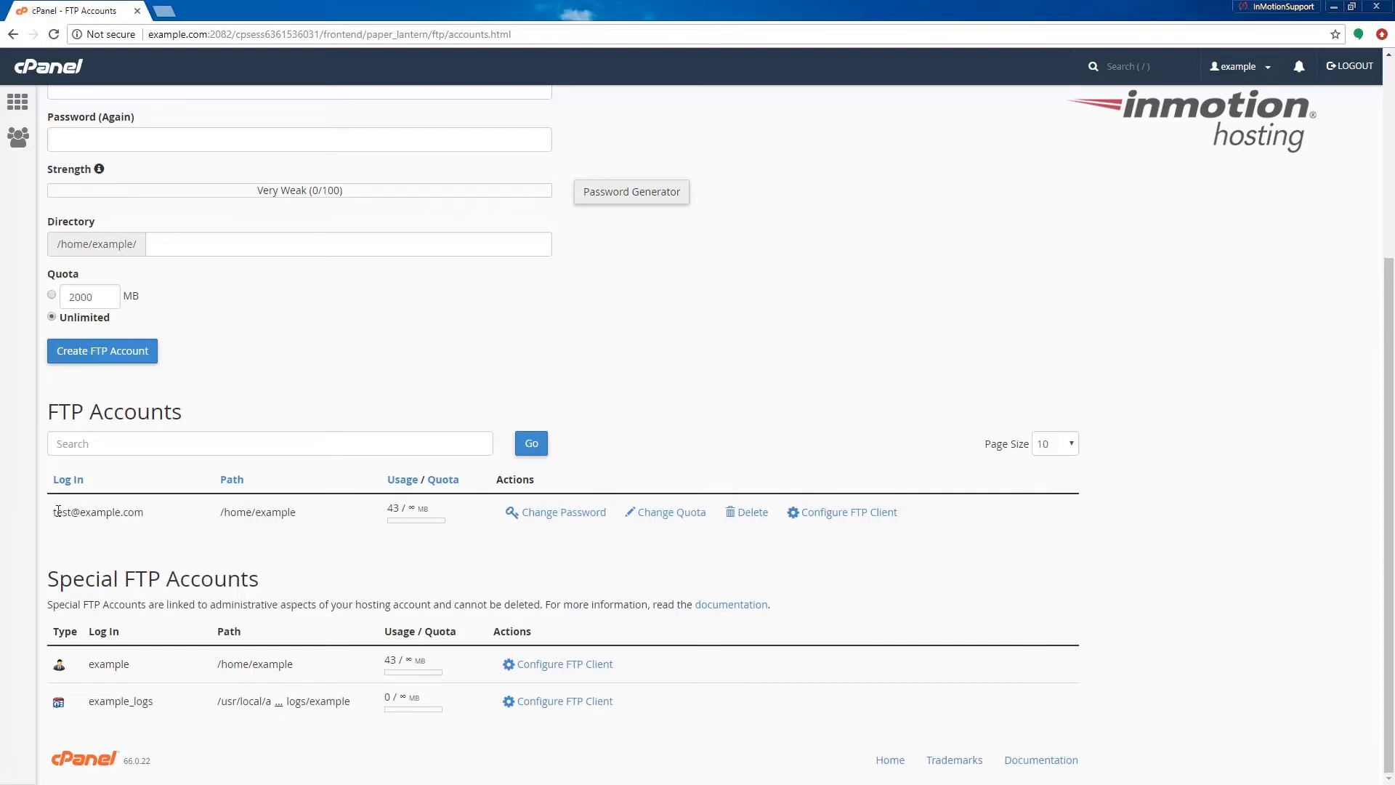
drag(53, 512, 136, 511)
click(847, 513)
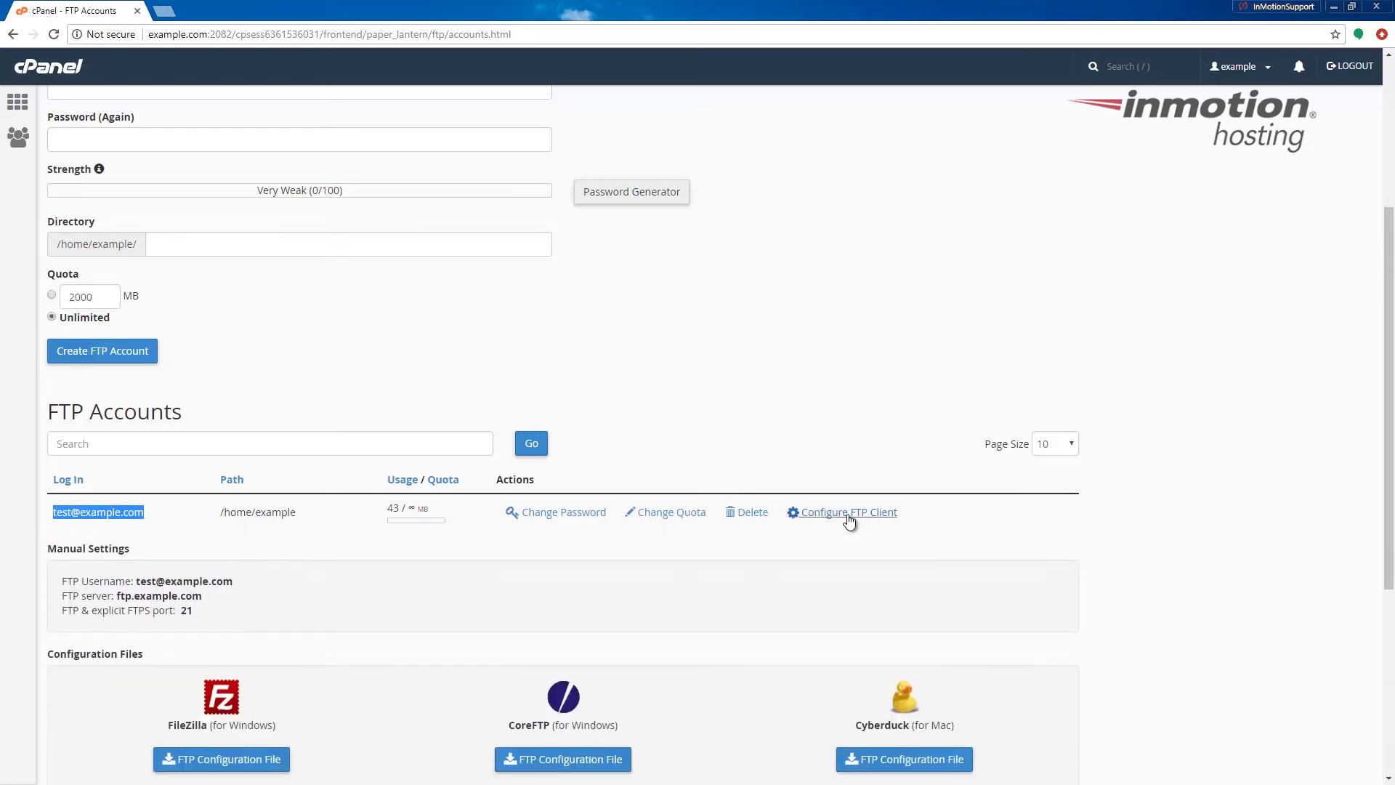
scroll(603, 565, down, 3)
drag(207, 402, 50, 355)
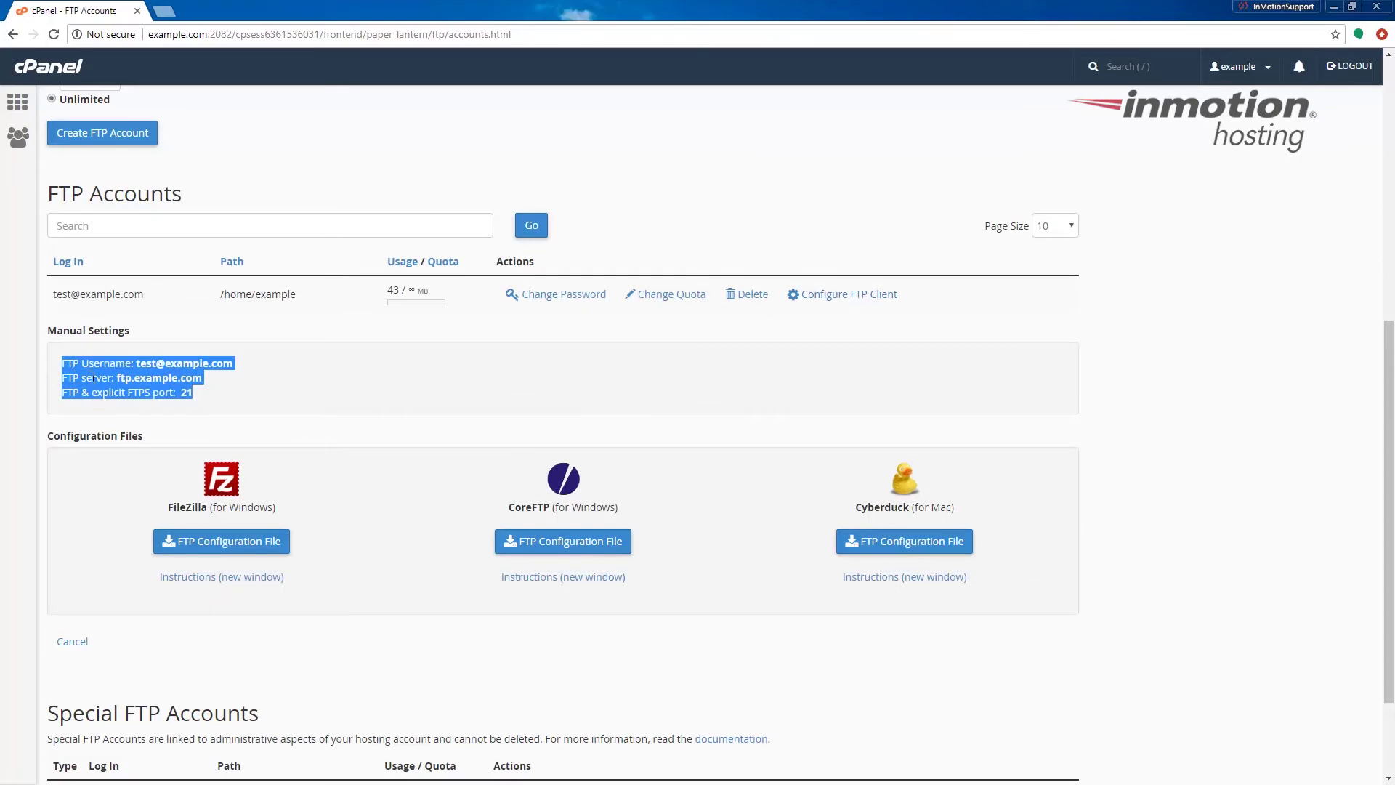
click(442, 364)
scroll(441, 363, up, 7)
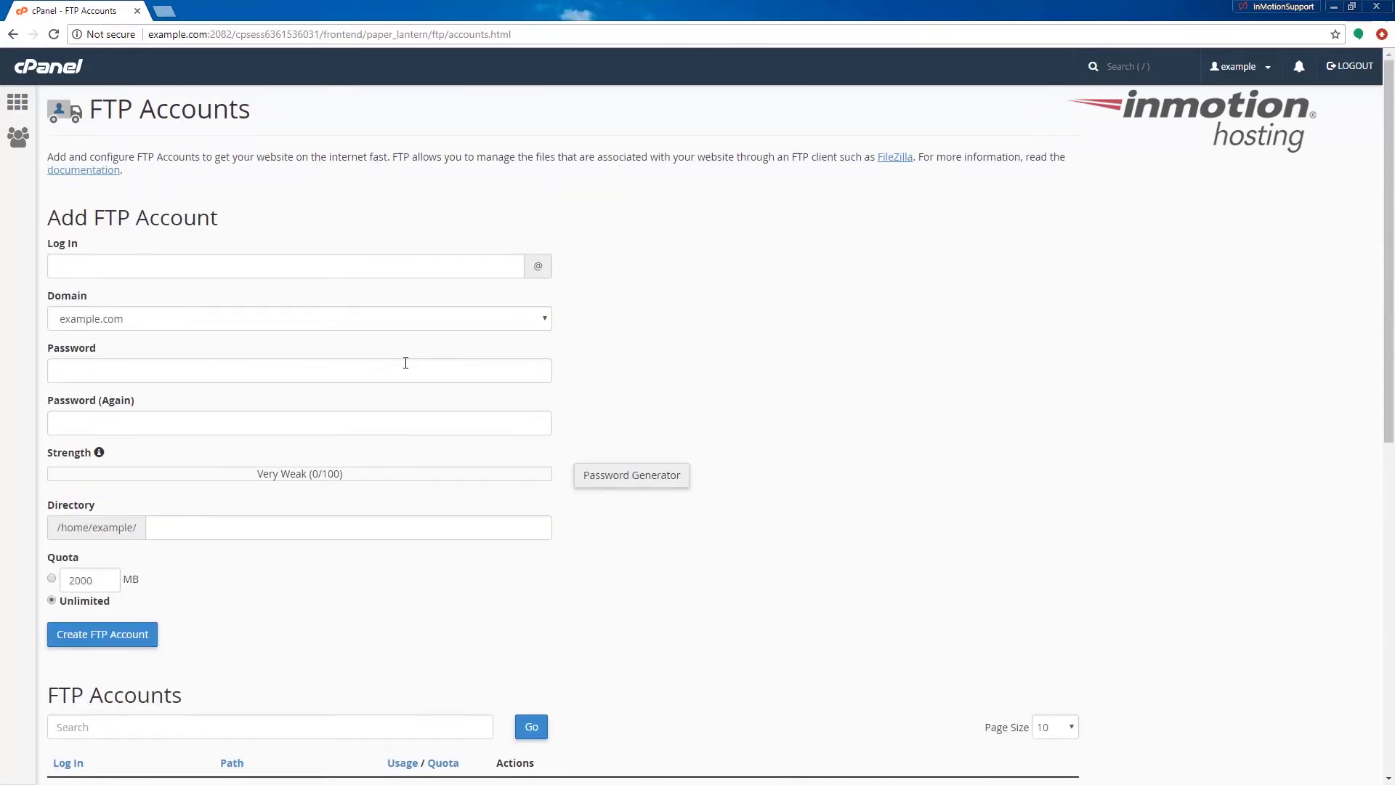
scroll(268, 213, down, 5)
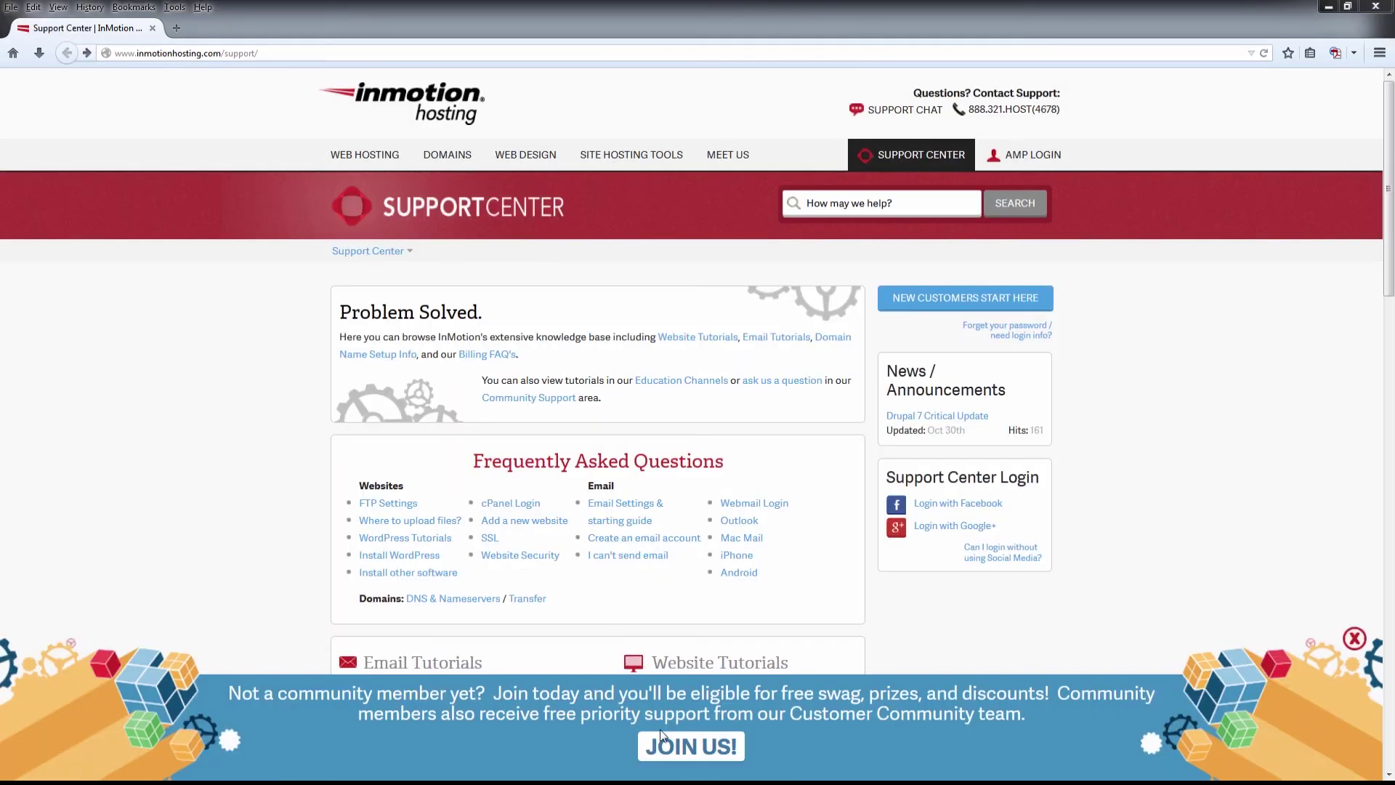
click(666, 749)
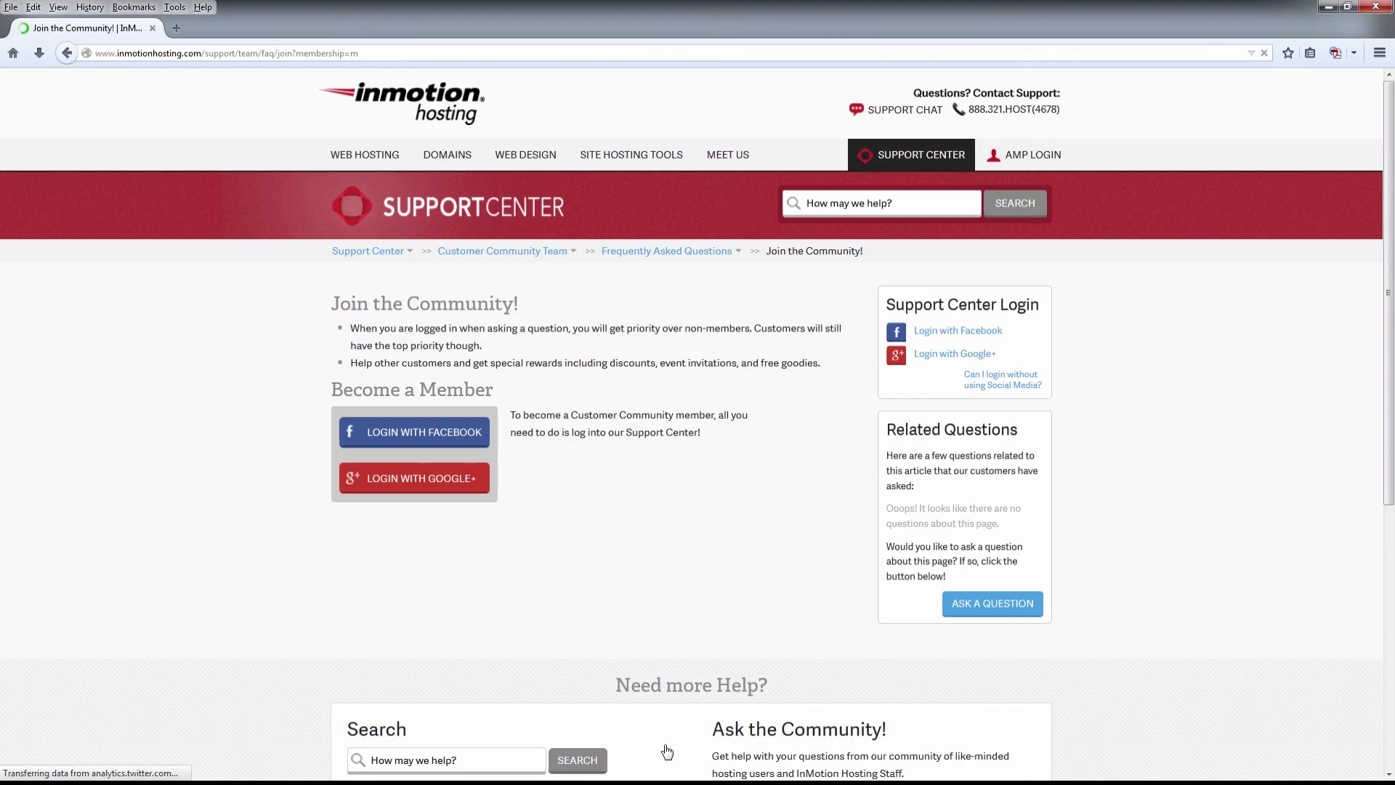